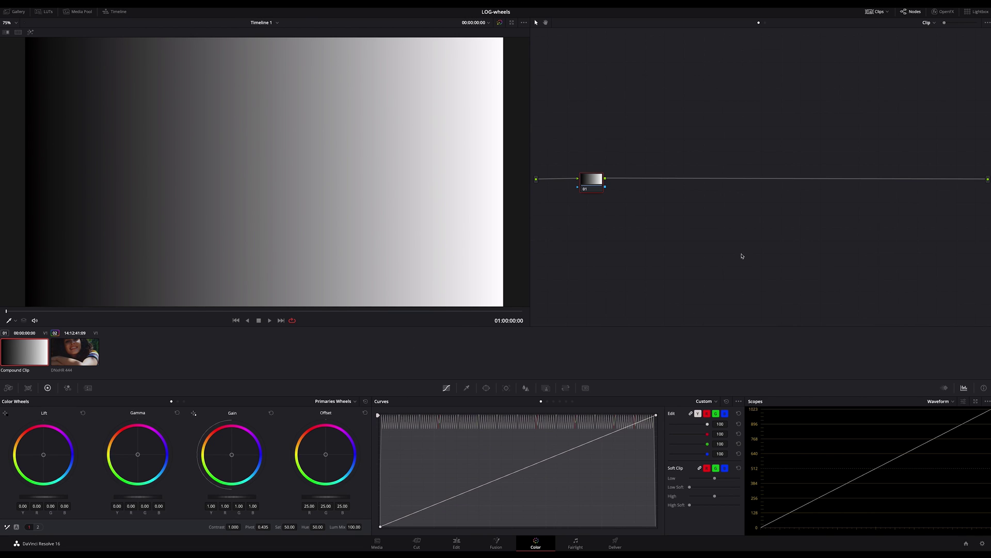
- Select the gradient clip's node and lower the Lift master wheel to about -0.05 on all channels
left_click_drag(591, 185, 582, 184)
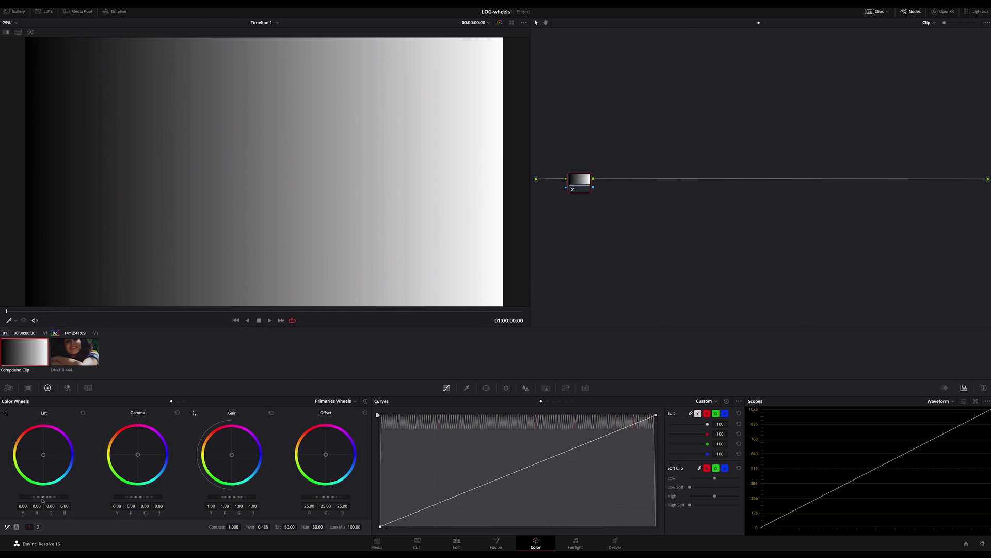
left_click_drag(43, 497, 40, 497)
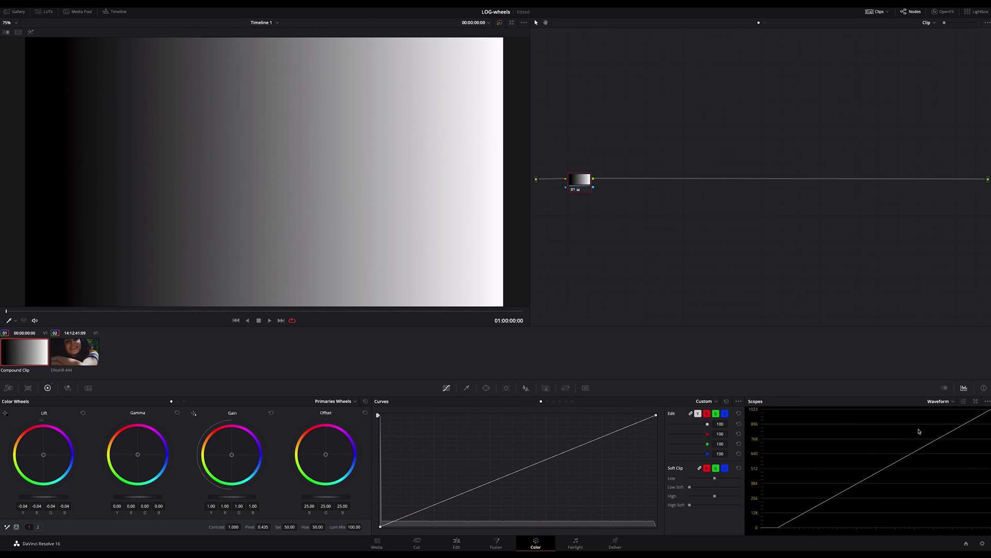
left_click_drag(39, 497, 39, 496)
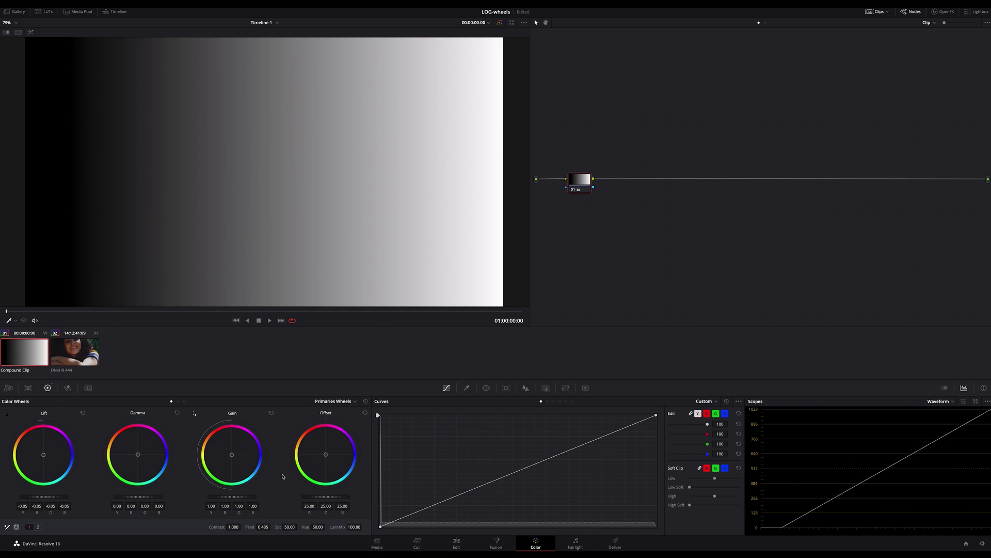
- Switch the color wheels to Log mode and pull the Shadow master wheel down to -0.13
left_click(355, 401)
left_click(326, 424)
left_click(349, 401)
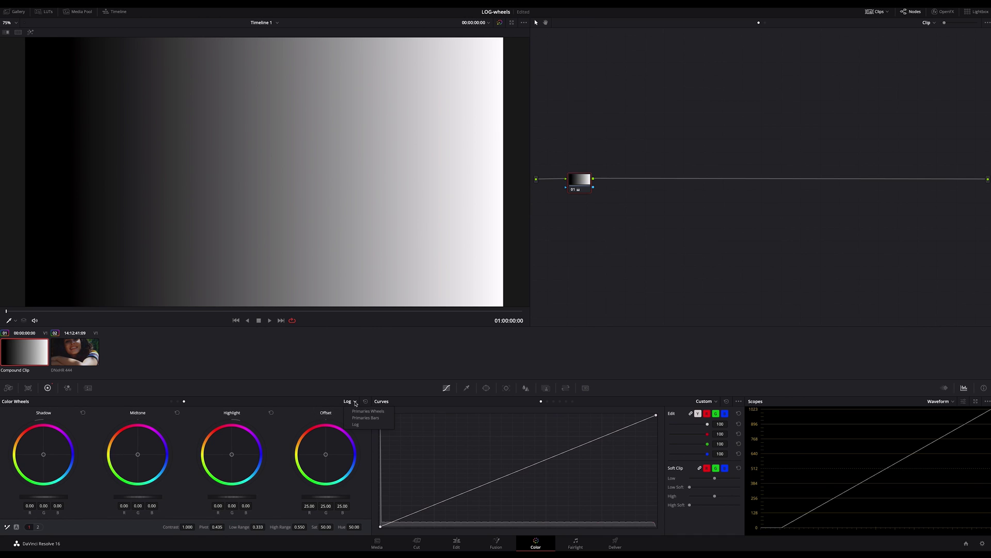
left_click(355, 413)
left_click(345, 401)
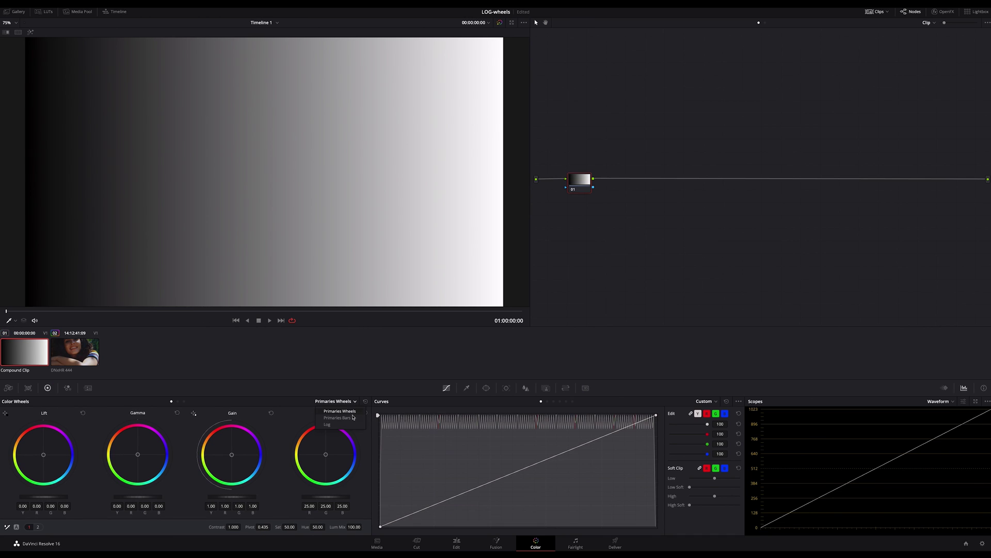
left_click(348, 424)
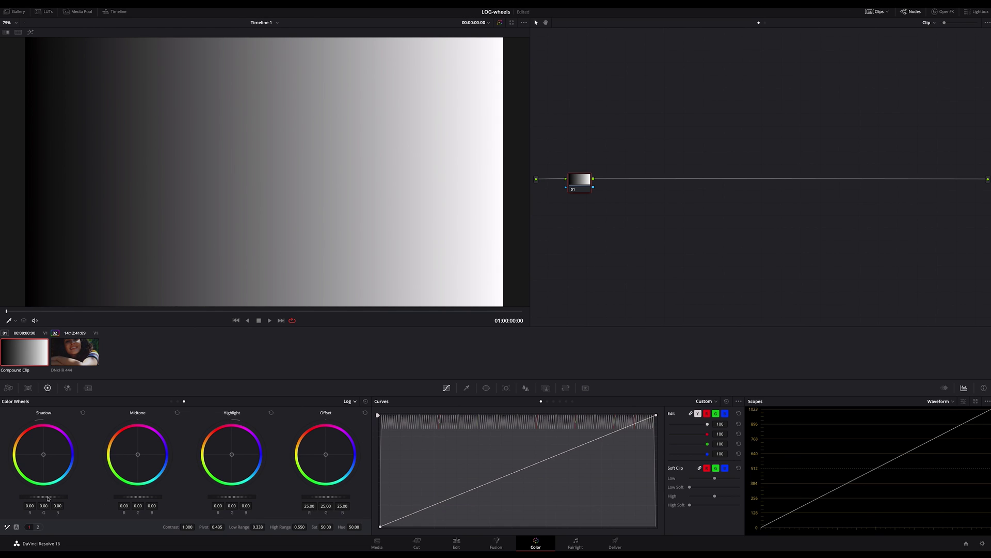
left_click_drag(43, 496, 30, 496)
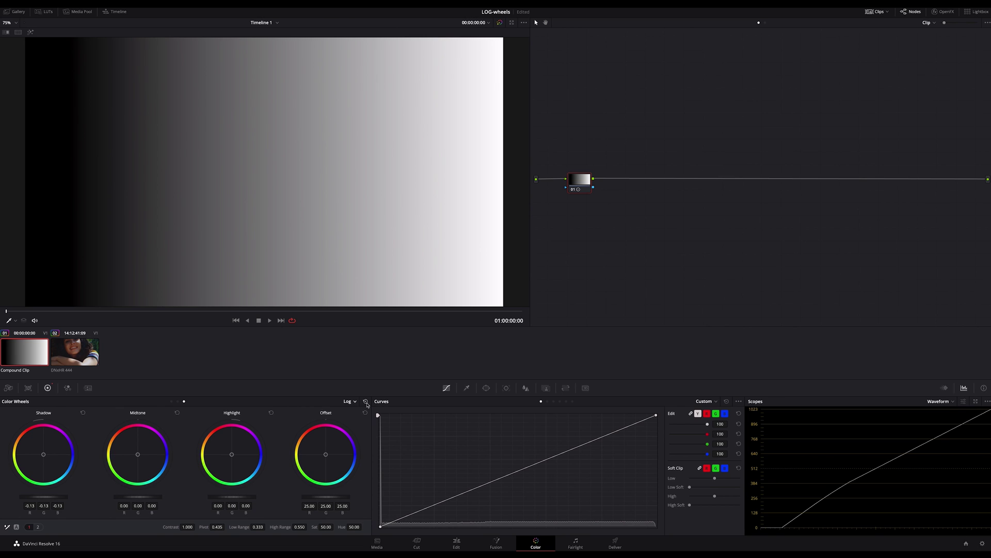
- Reset Shadow to 0.00, try and undo a Highlight drop, then set Midtone to 1.00
left_click(365, 401)
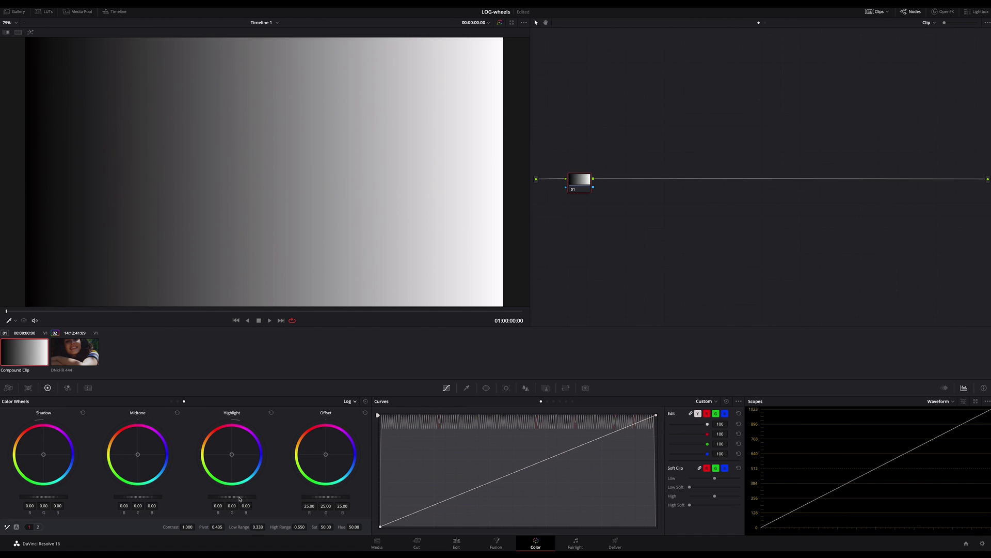
mouse_move(239, 499)
left_mouse_down()
mouse_move(220, 499)
mouse_move(233, 499)
left_mouse_up()
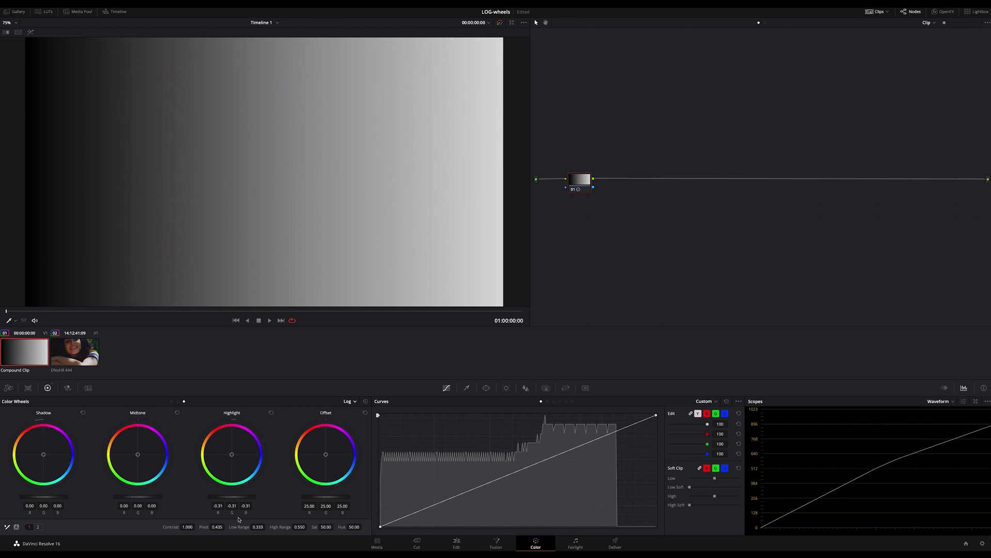
left_click(365, 401)
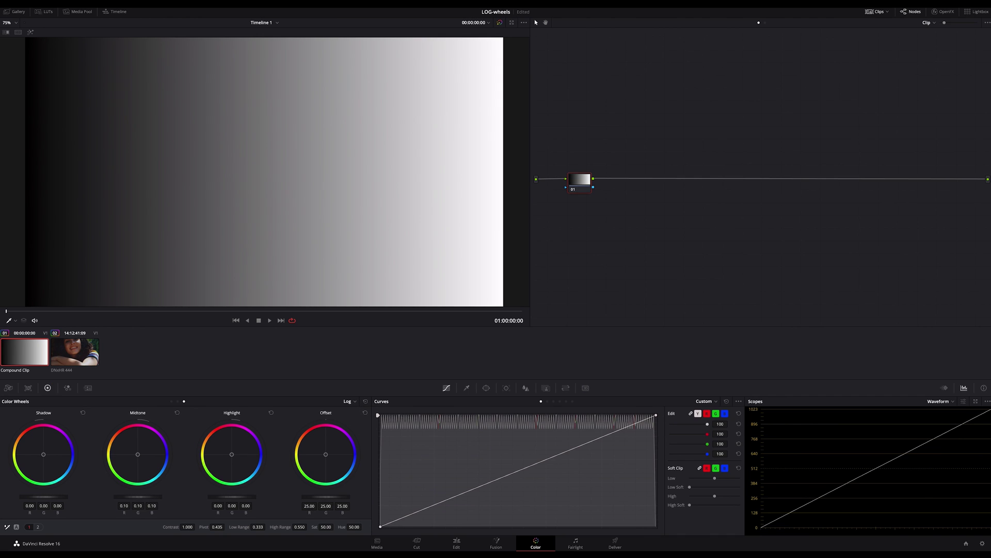
left_click_drag(137, 497, 176, 497)
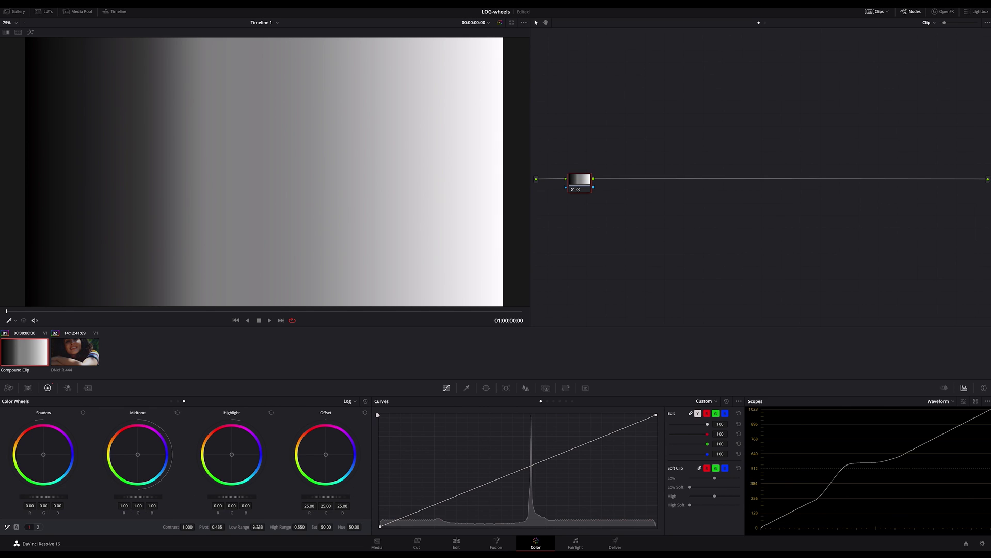
- Scrub the Log Low Range back and forth, settling at 0.227 with High Range 0.550
mouse_move(267, 527)
left_mouse_down()
mouse_move(257, 527)
mouse_move(267, 527)
left_mouse_up()
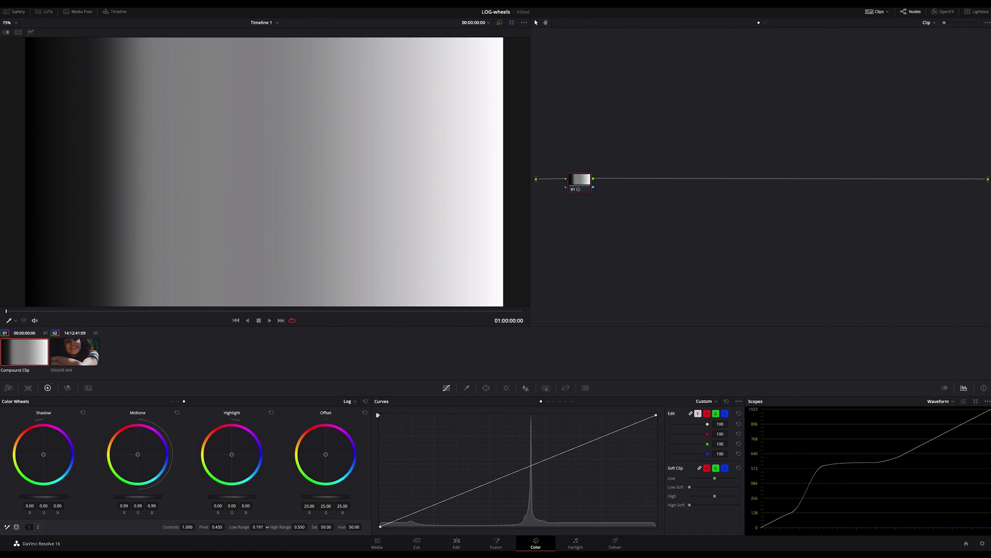
left_click_drag(258, 527, 289, 527)
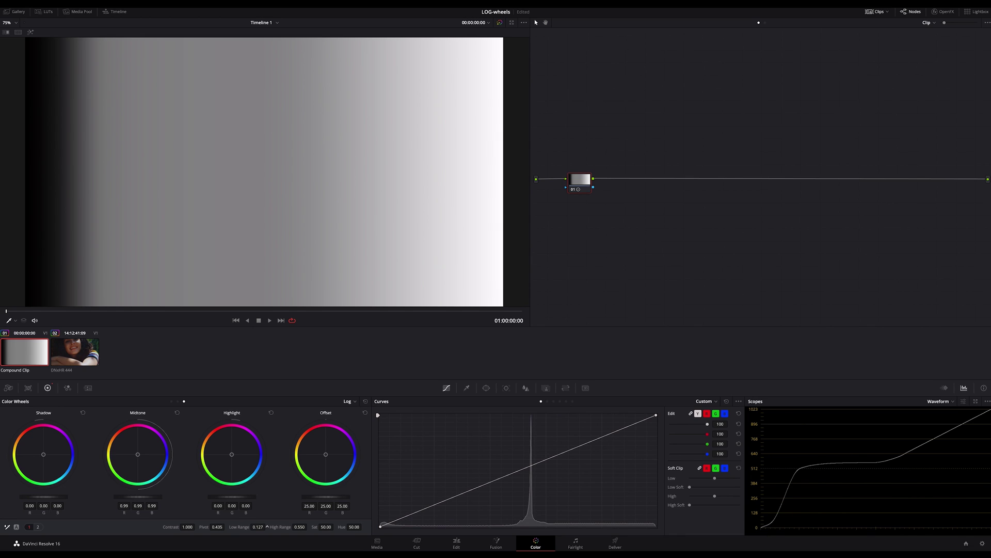
left_click_drag(267, 527, 266, 526)
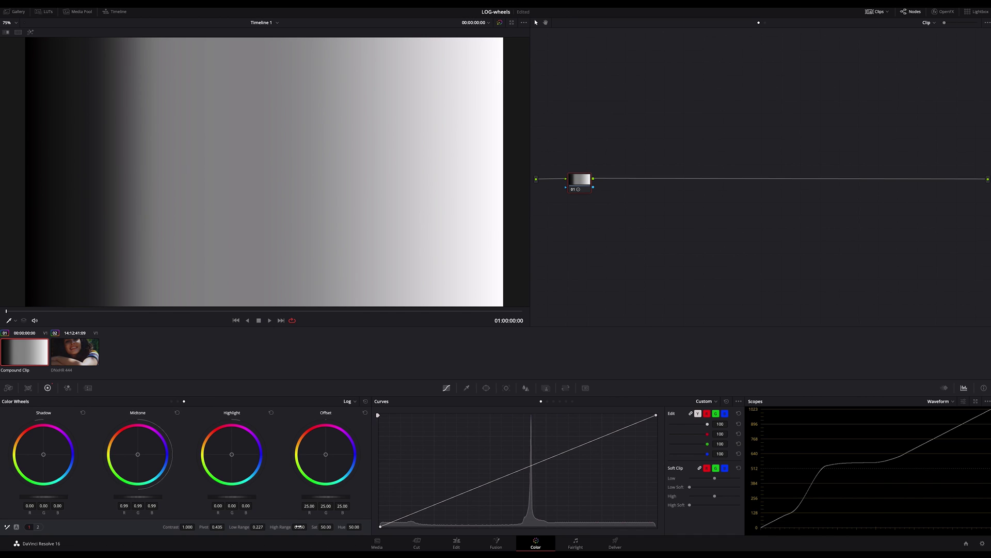
- Reset the Log wheels, then set Shadow to 0.24 and Highlight to -0.34
left_click(366, 401)
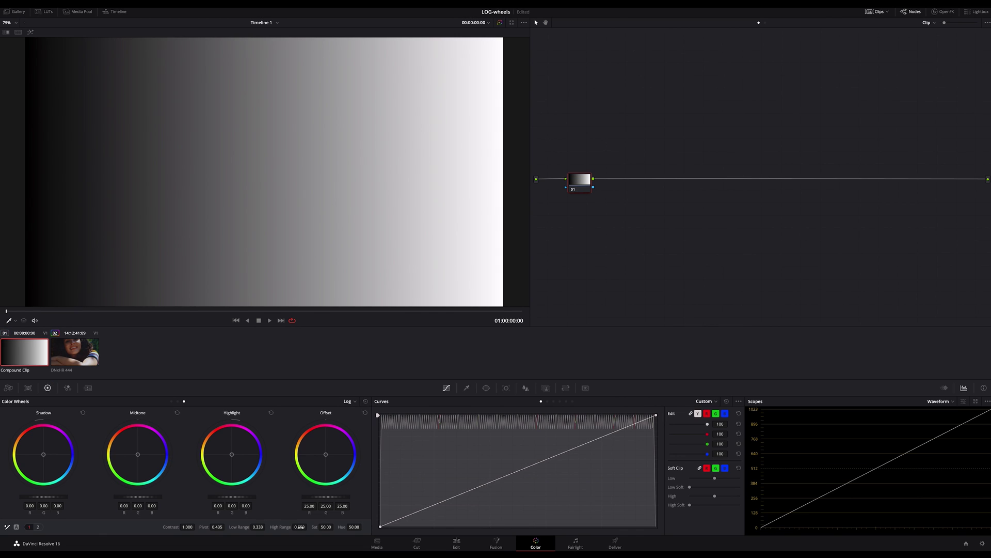
left_click_drag(241, 494, 223, 499)
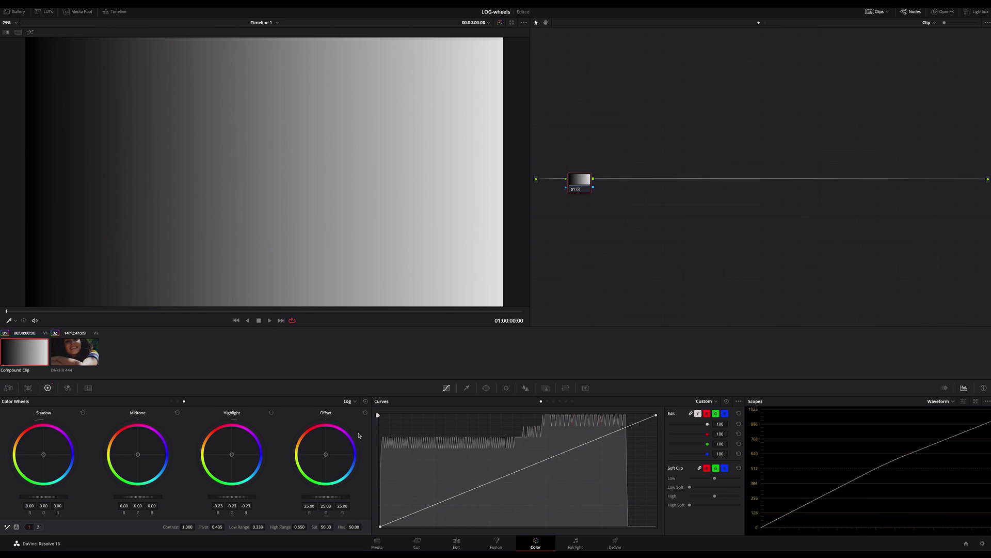
left_click(365, 401)
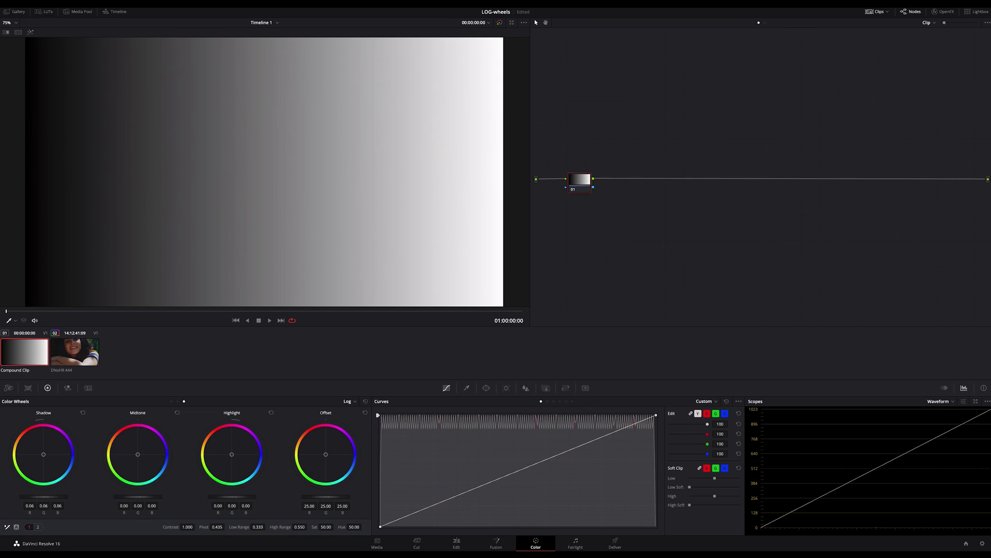
left_click_drag(36, 497, 123, 490)
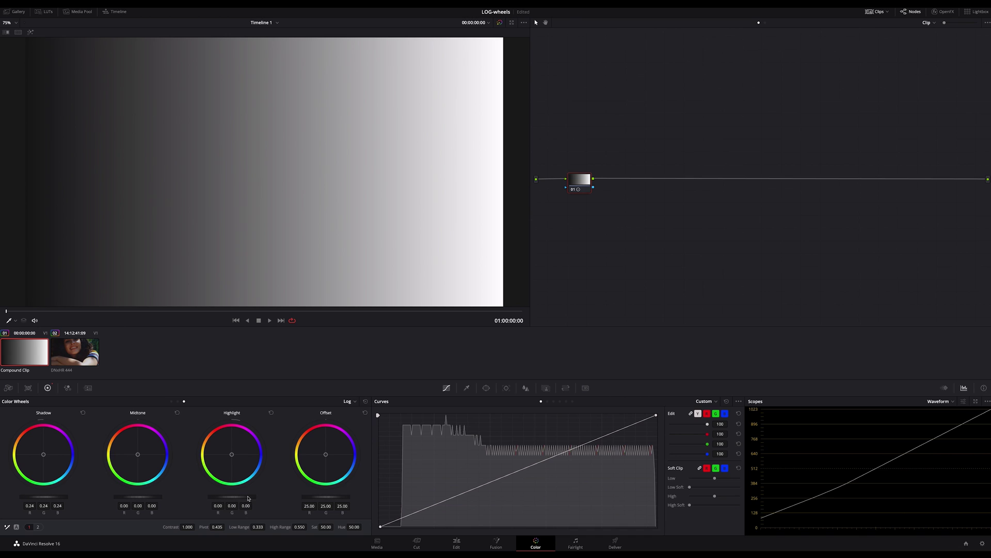
left_click_drag(248, 497, 208, 497)
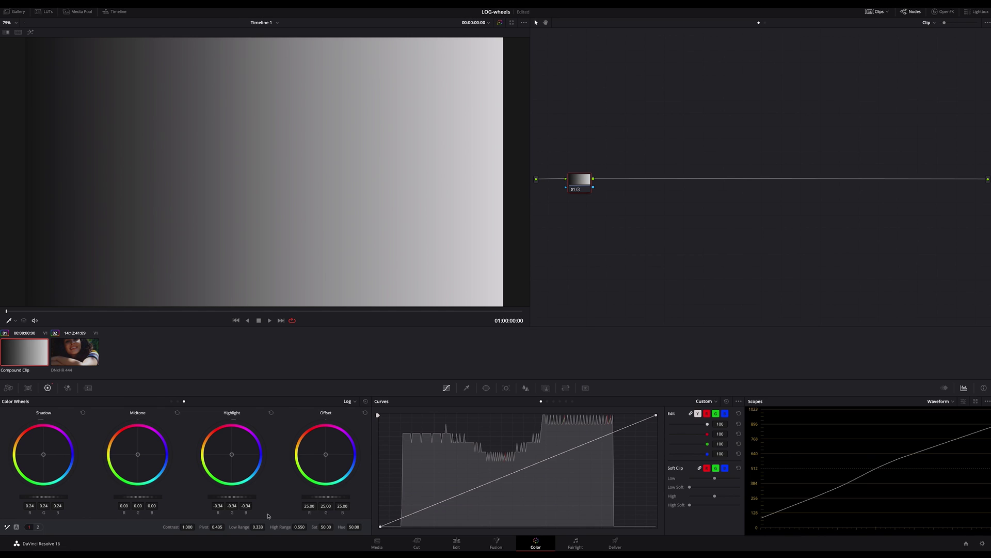
- Tint the gradient's shadows teal-blue (-0.05/0.21/0.35) and highlights warm peach (-0.06/-0.40/-0.73)
left_click(365, 401)
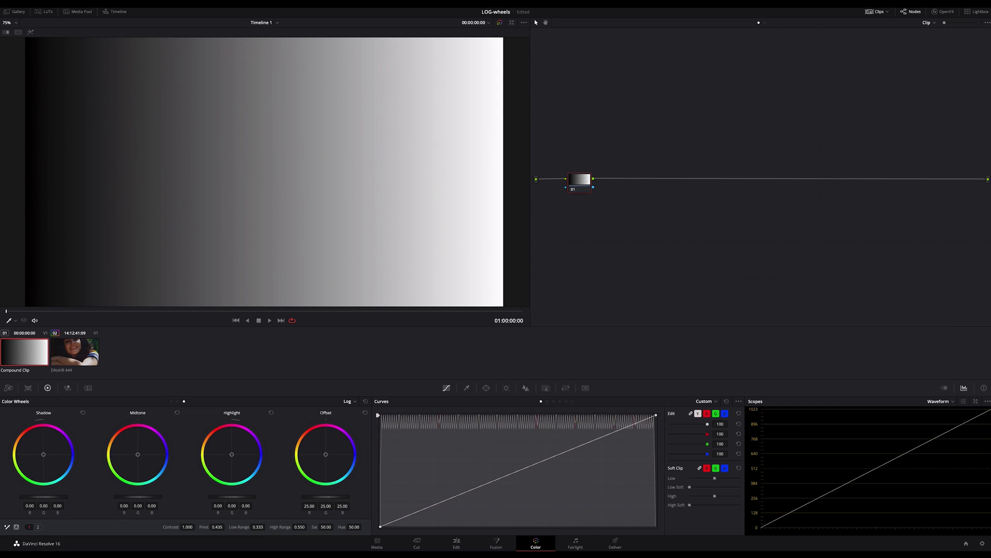
left_click_drag(43, 497, 38, 499)
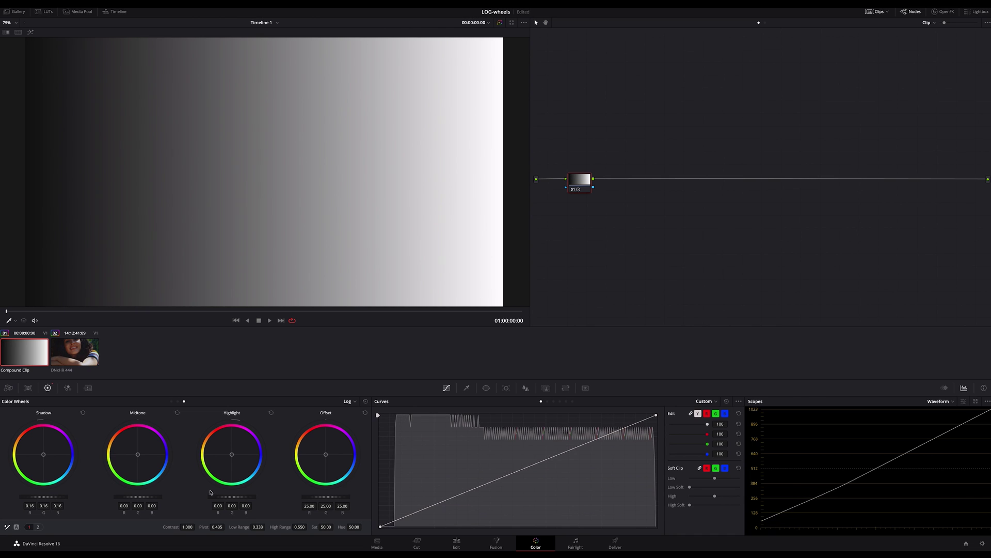
left_click_drag(226, 499, 197, 499)
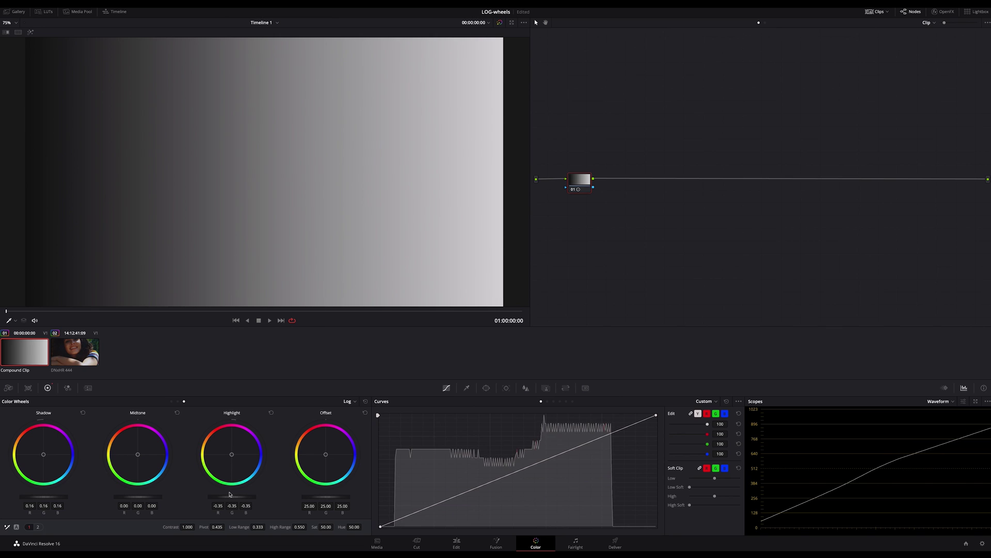
left_click_drag(44, 455, 47, 459)
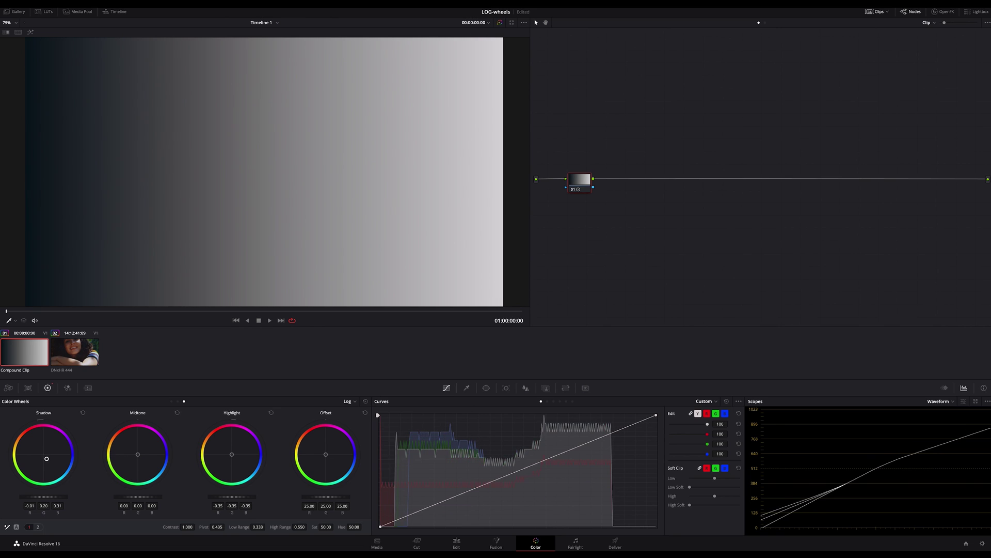
left_click_drag(232, 454, 224, 448)
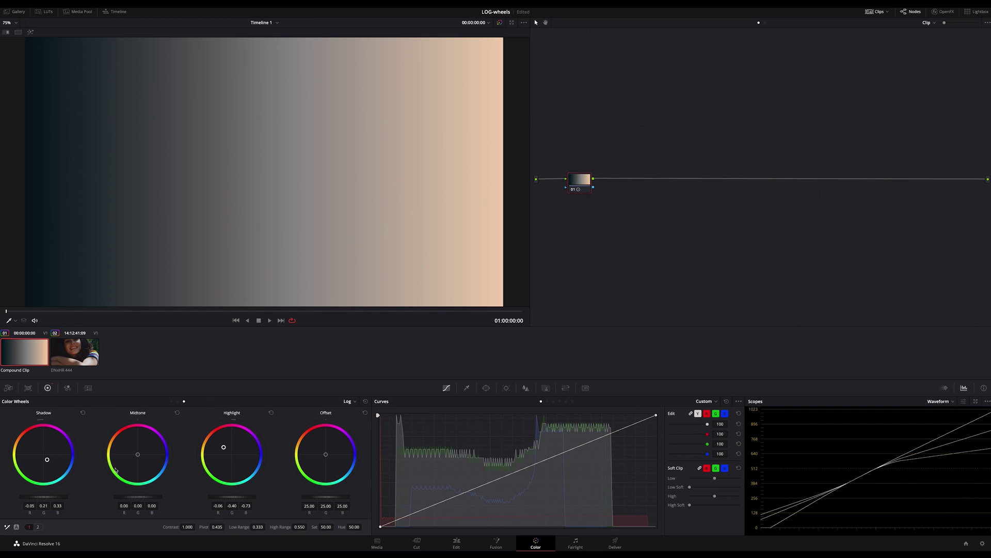
- Push shadows bluer and highlights more orange, add a mauve midtone (0.18/-0.06/0.10), and set Saturation to 96.30
left_click_drag(50, 458, 52, 461)
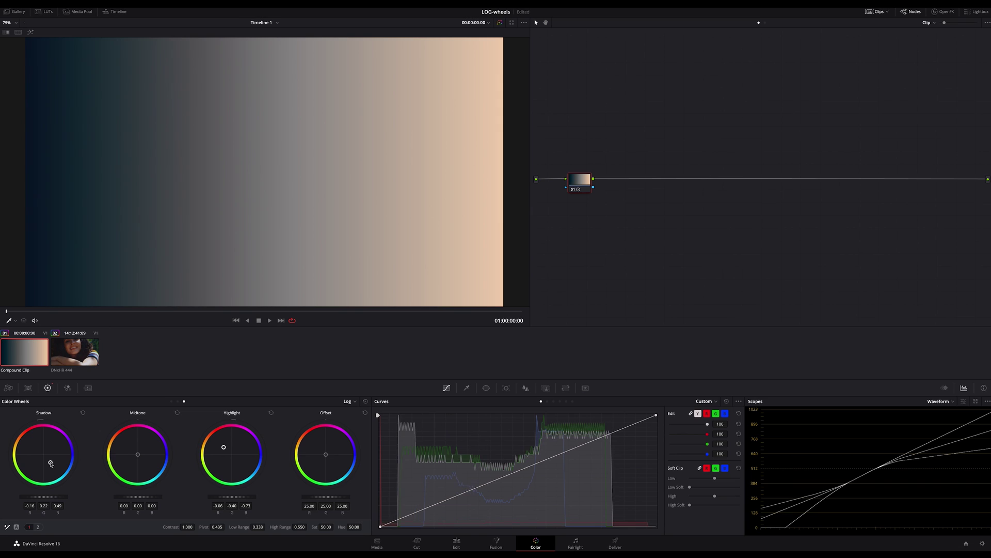
left_click_drag(231, 444, 229, 441)
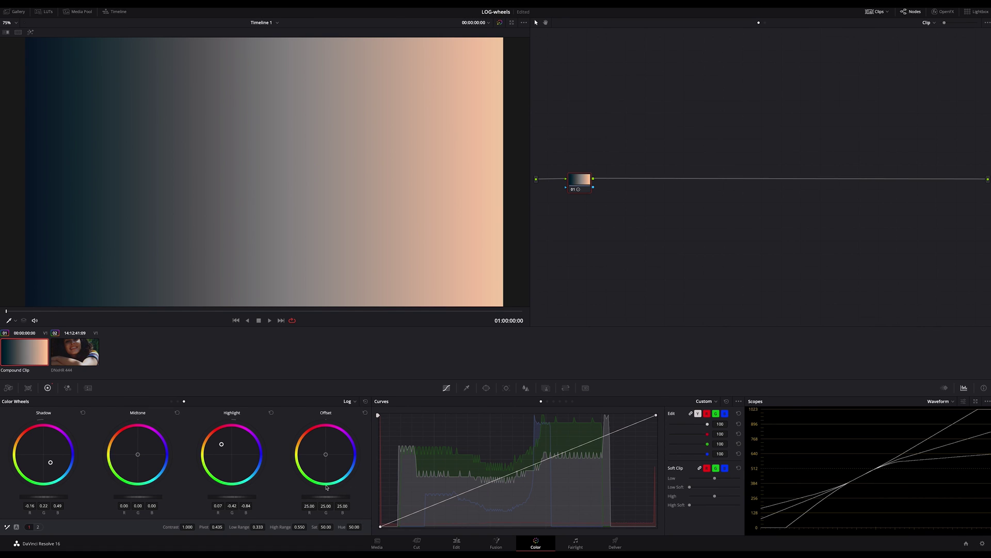
left_click_drag(137, 459, 148, 435)
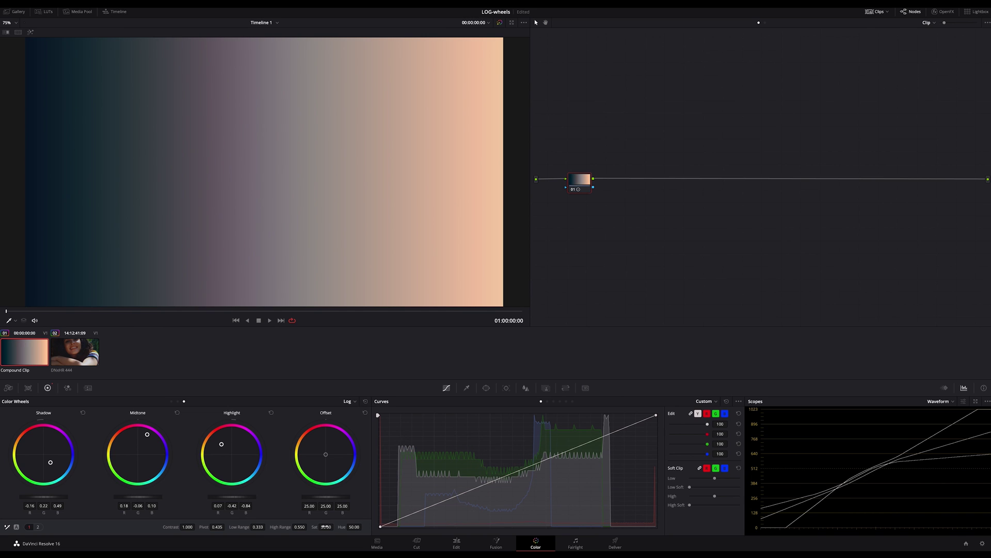
left_click_drag(335, 526, 326, 526)
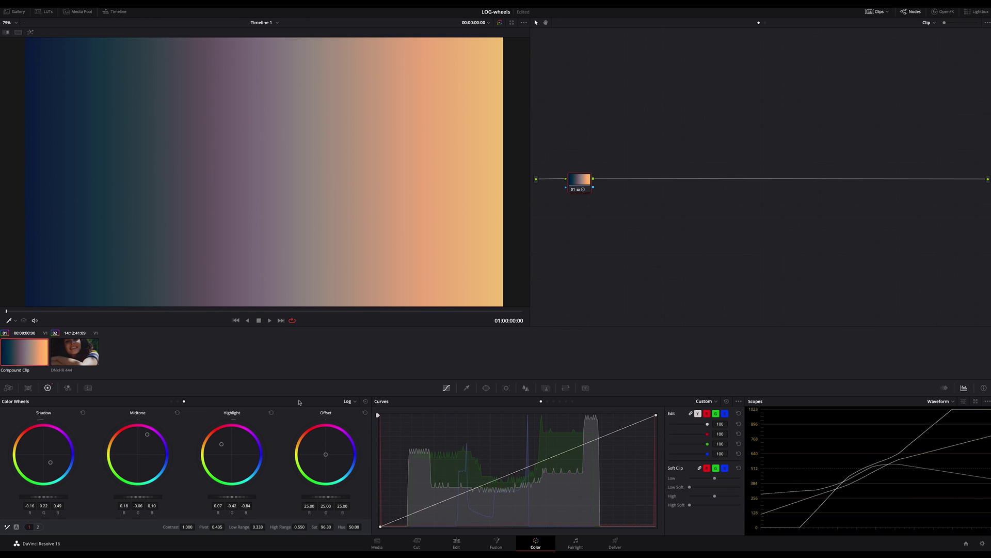
- On the portrait clip, tint shadows and highlights faintly blue with Low Range 0.117 and High Range 0.728
left_click(80, 350)
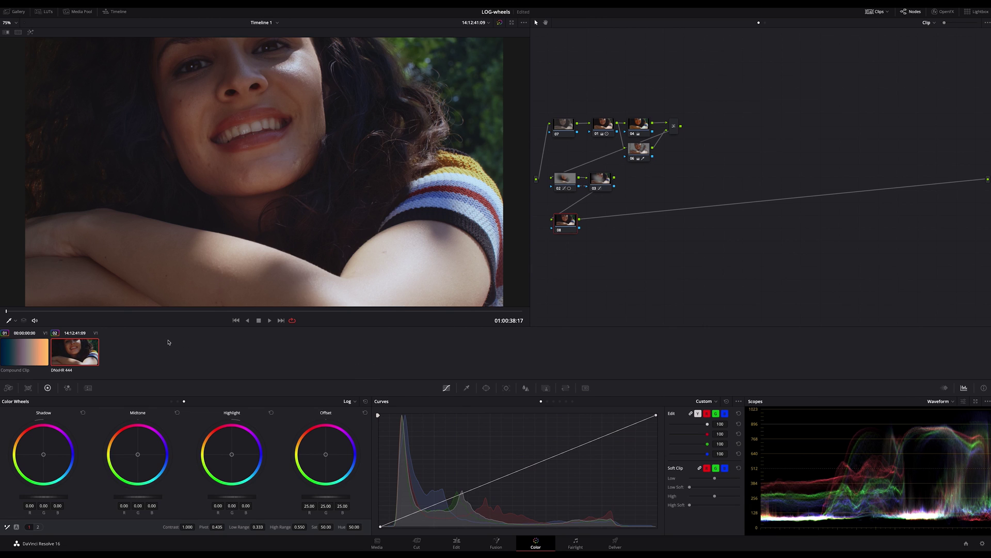
left_click_drag(45, 468, 44, 455)
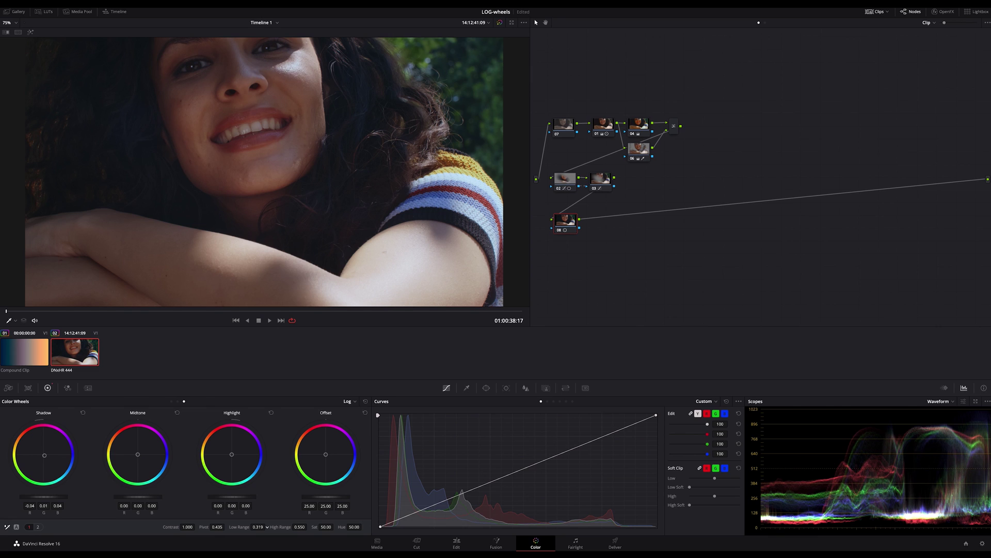
left_click_drag(267, 526, 262, 524)
left_click_drag(235, 458, 234, 456)
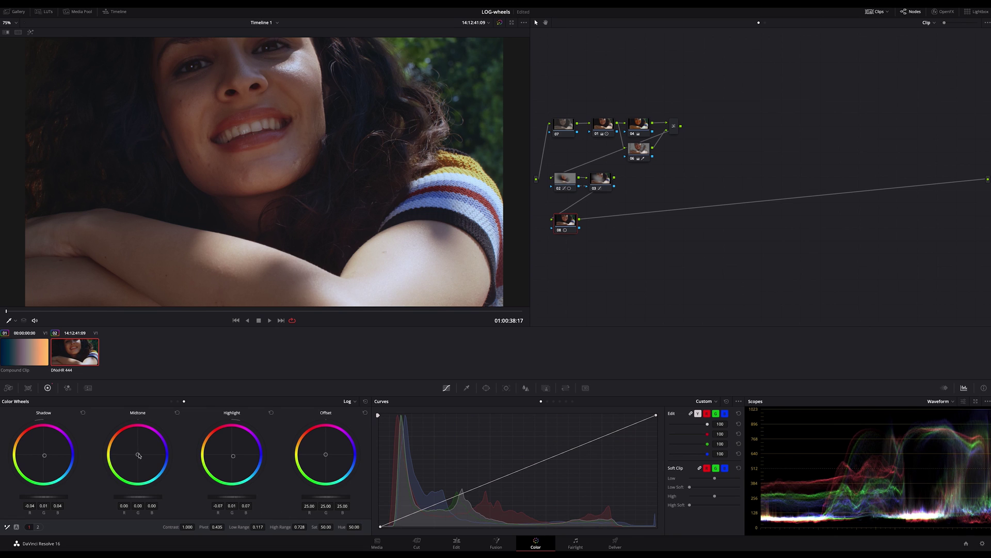
- Nudge the portrait's midtone tint and raise Saturation to 62, toggling node 08 to compare
left_click_drag(138, 453, 137, 451)
key("ctrl+d")
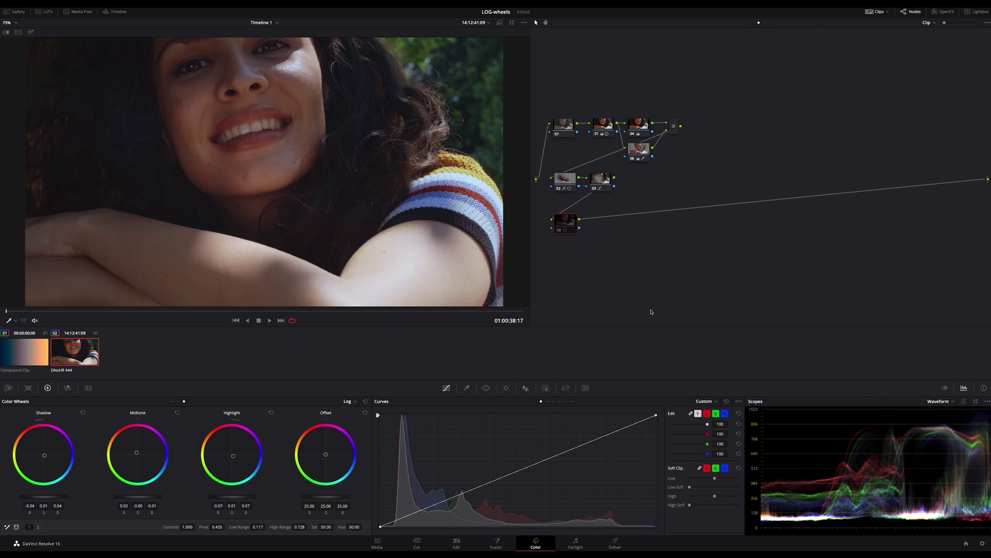
key("ctrl+d")
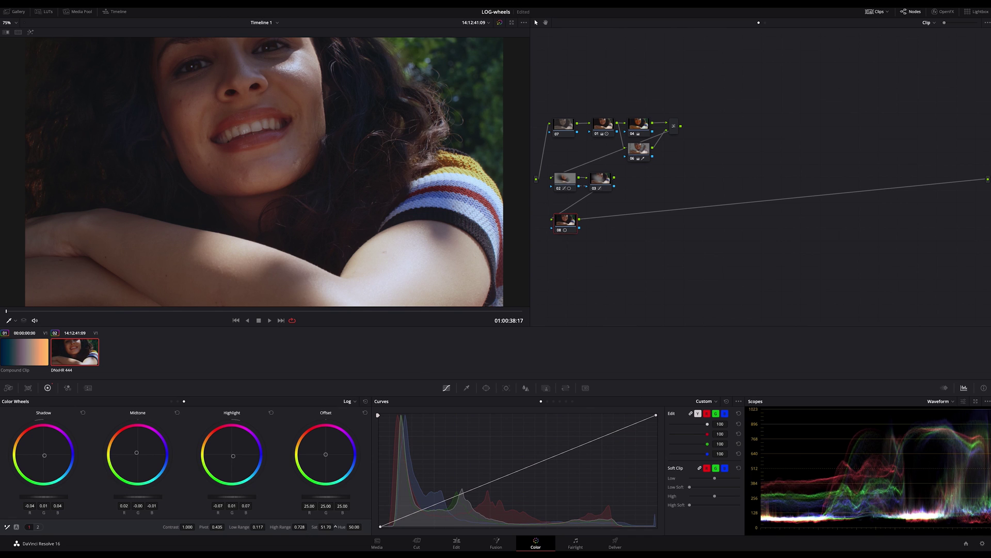
left_click_drag(335, 526, 372, 525)
key("ctrl+d")
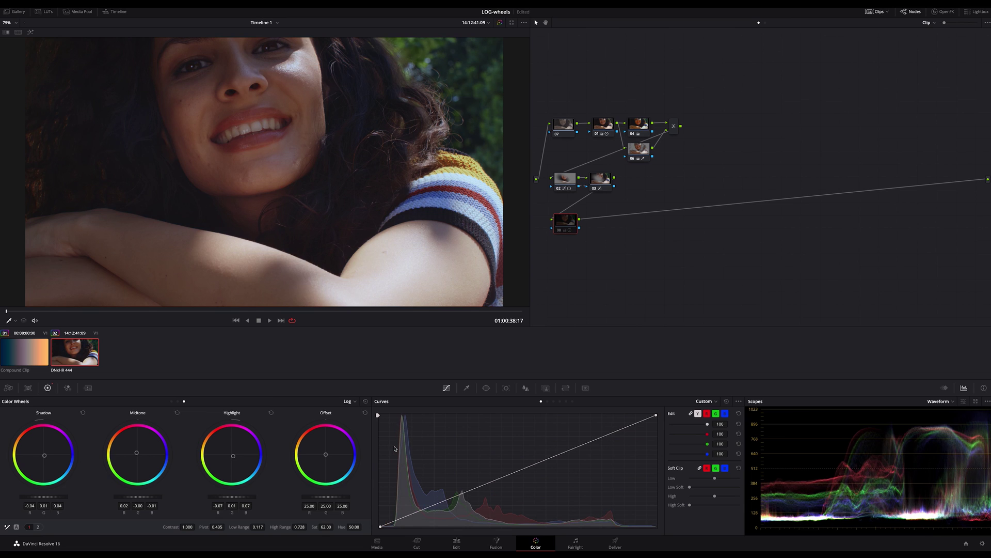
key("ctrl+d")
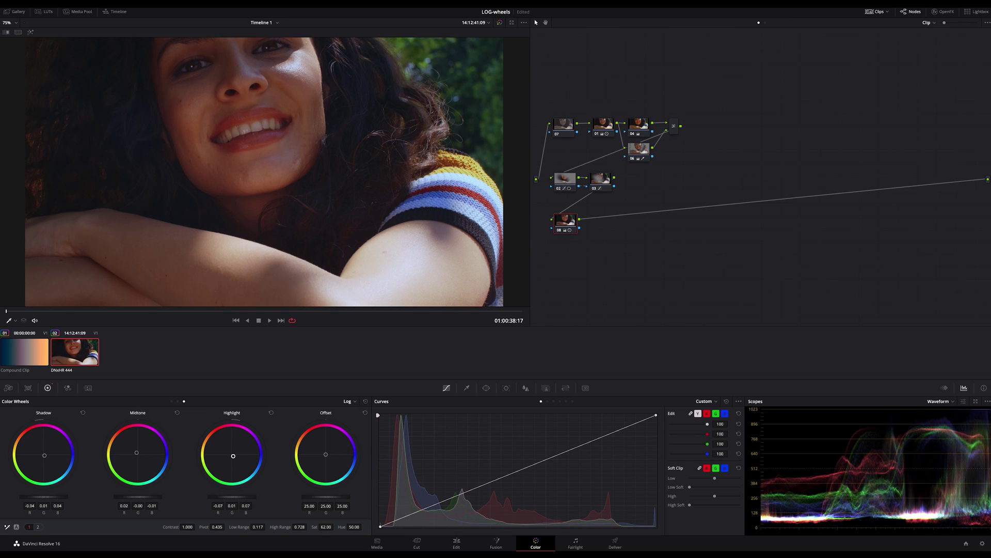
- Make the highlights slightly bluer (-0.09/0.02/0.09), ease the shadows' blue, and view a later frame
left_click_drag(233, 456, 234, 458)
key("ctrl+d")
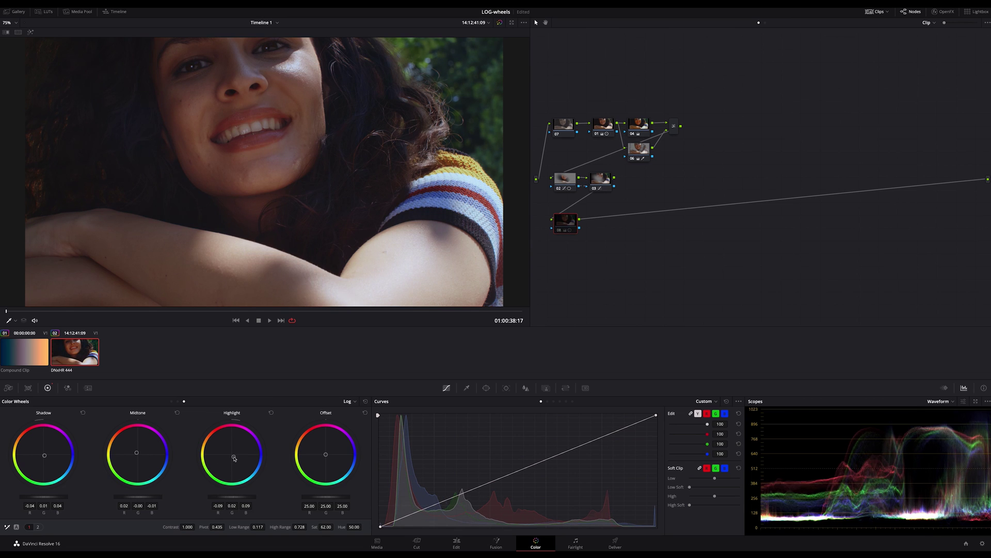
key("ctrl+d")
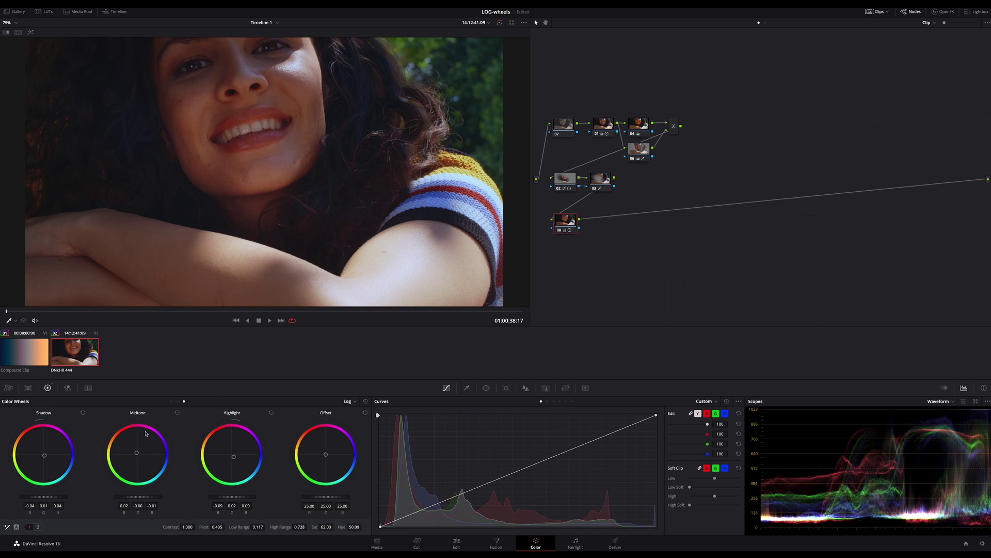
left_click_drag(46, 457, 44, 456)
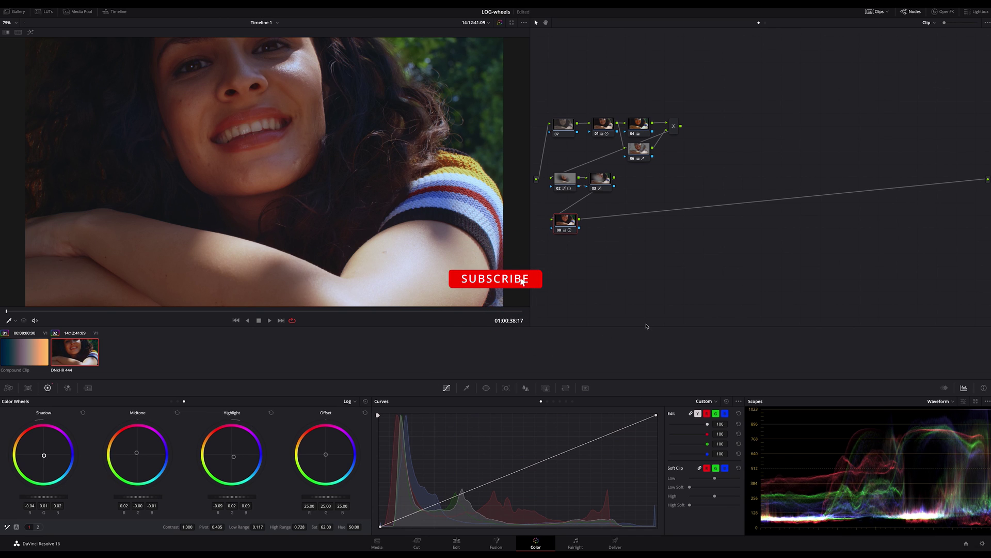
left_click(315, 312)
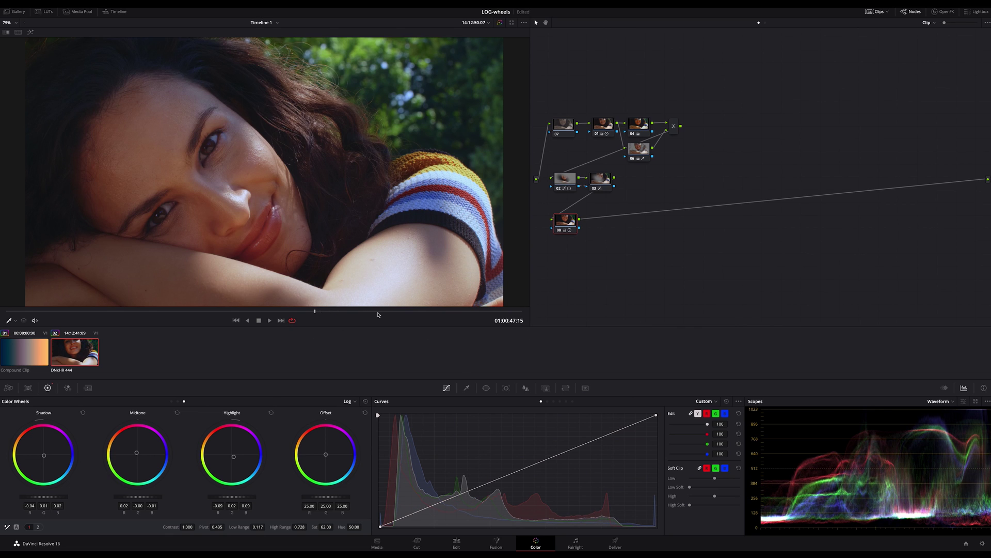